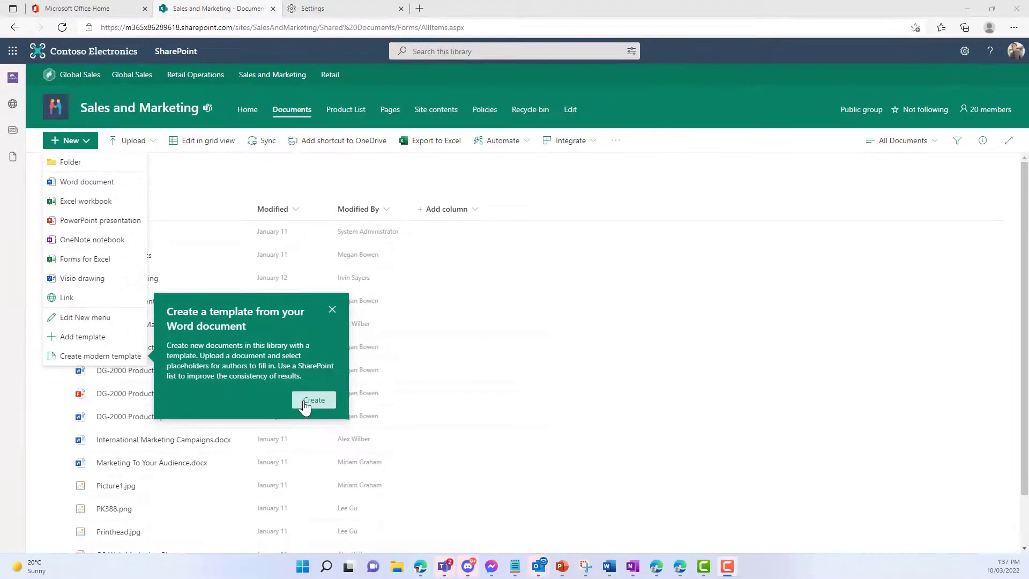
Step: Create a modern template from the Word file [Employee Agreement] Contoso in the _demo docs folder
{"action": "left_click", "coordinate": [314, 399]}
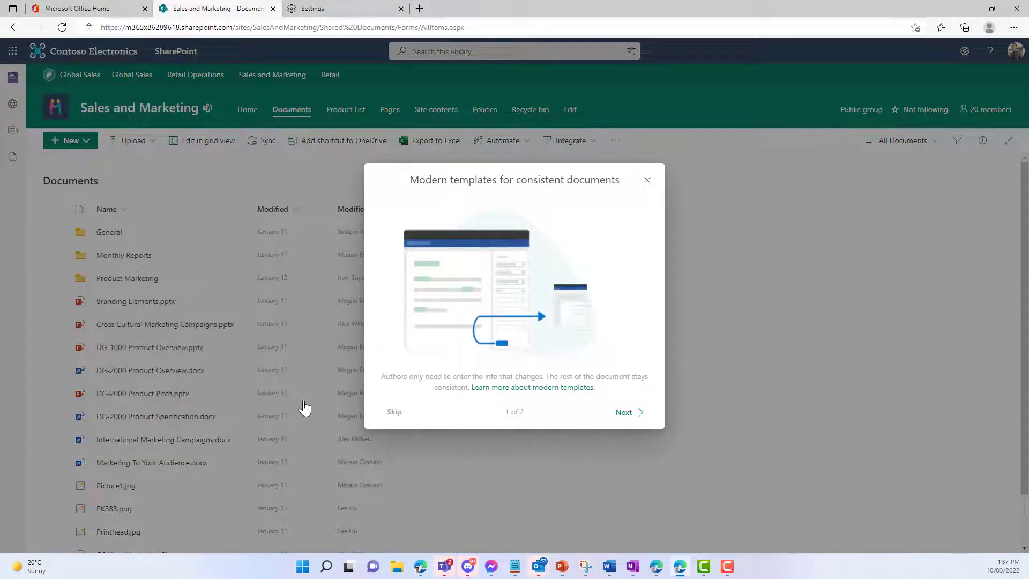
{"action": "left_click", "coordinate": [635, 417]}
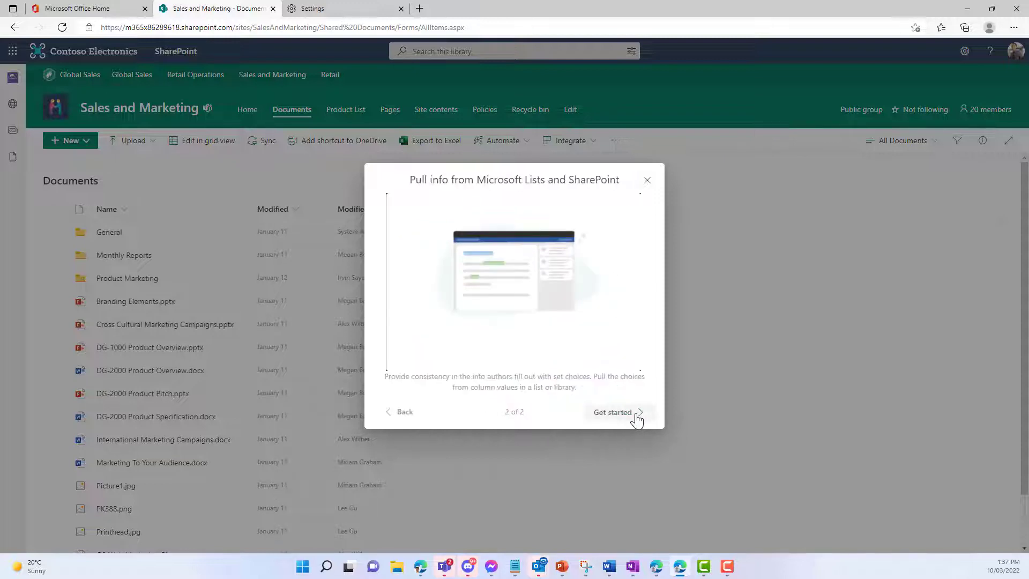
{"action": "left_click", "coordinate": [636, 418]}
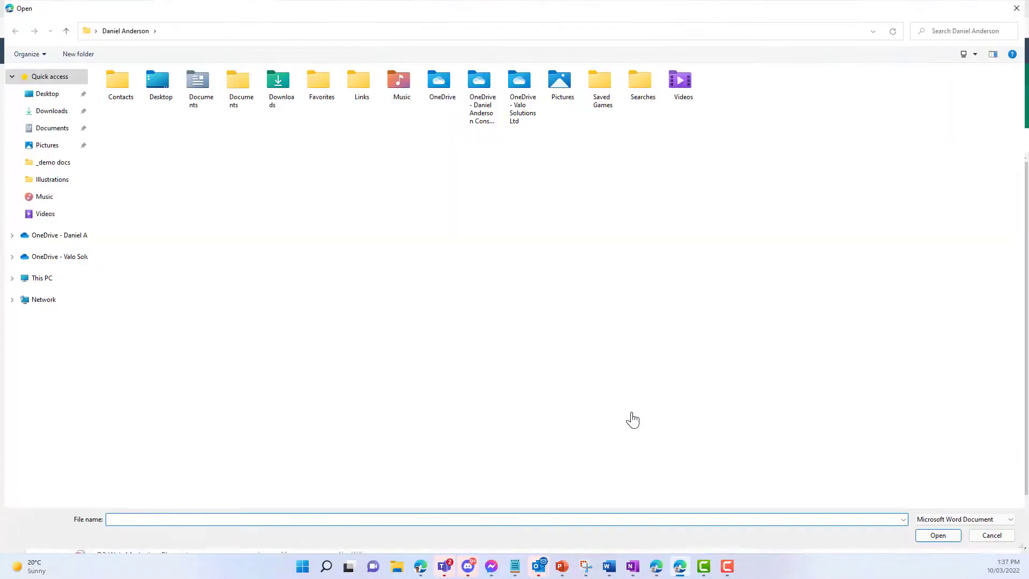
{"action": "left_click", "coordinate": [53, 163]}
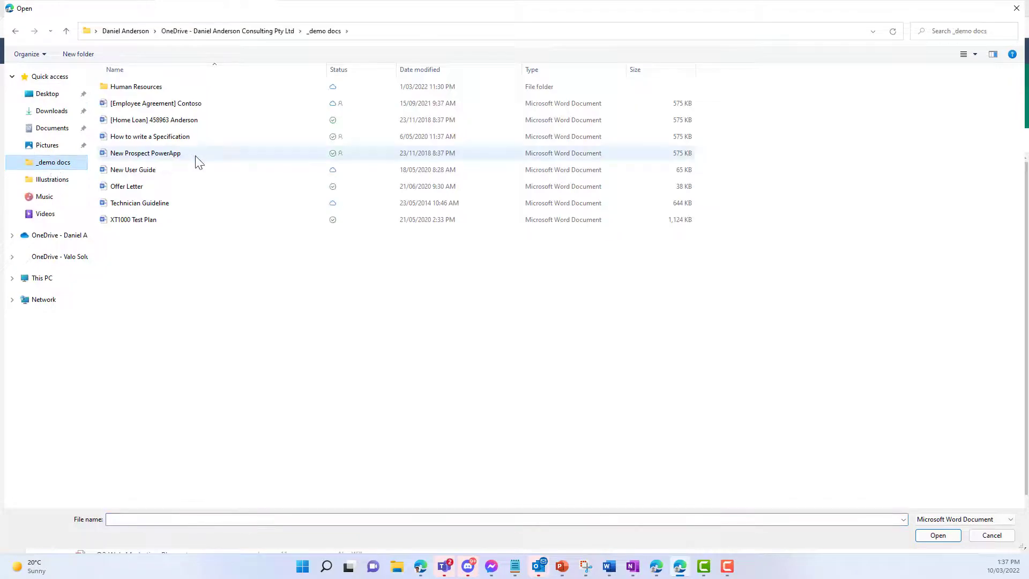
{"action": "double_click", "coordinate": [208, 106]}
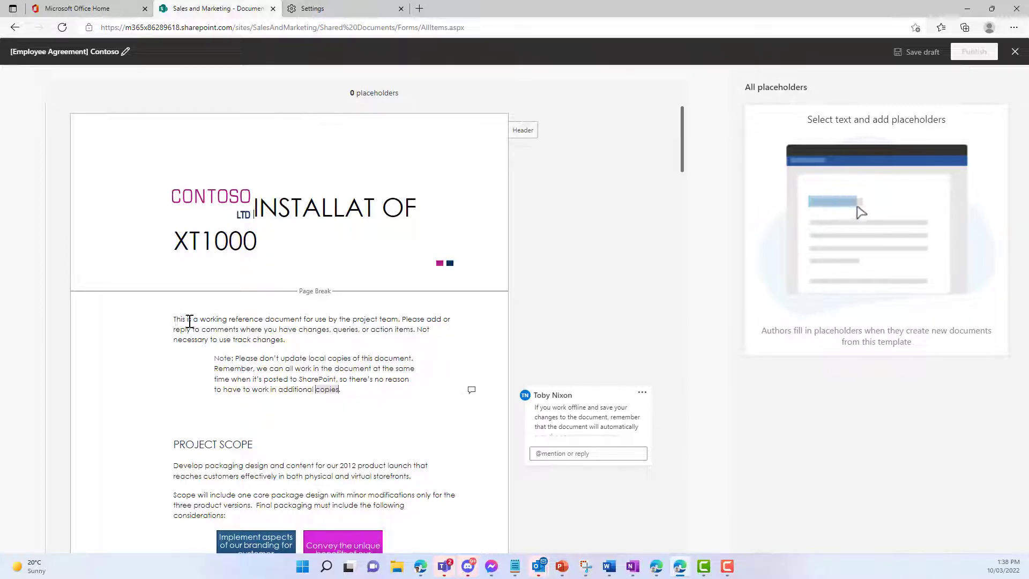
Step: Add a 'Dear' greeting line with the employee's name above the first paragraph, then select the name
{"action": "key", "text": "Return"}
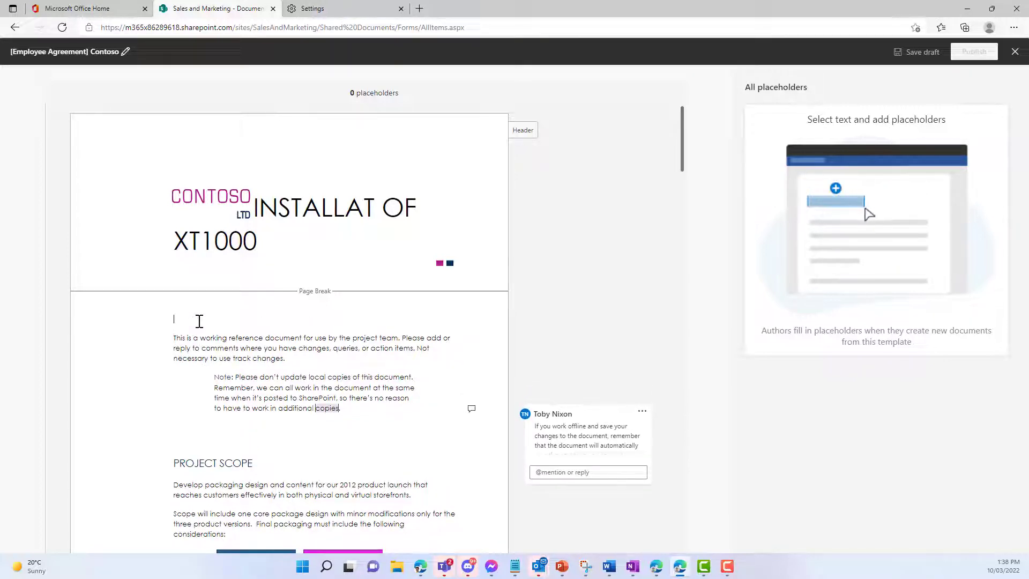
{"action": "type", "text": "Dearh"}
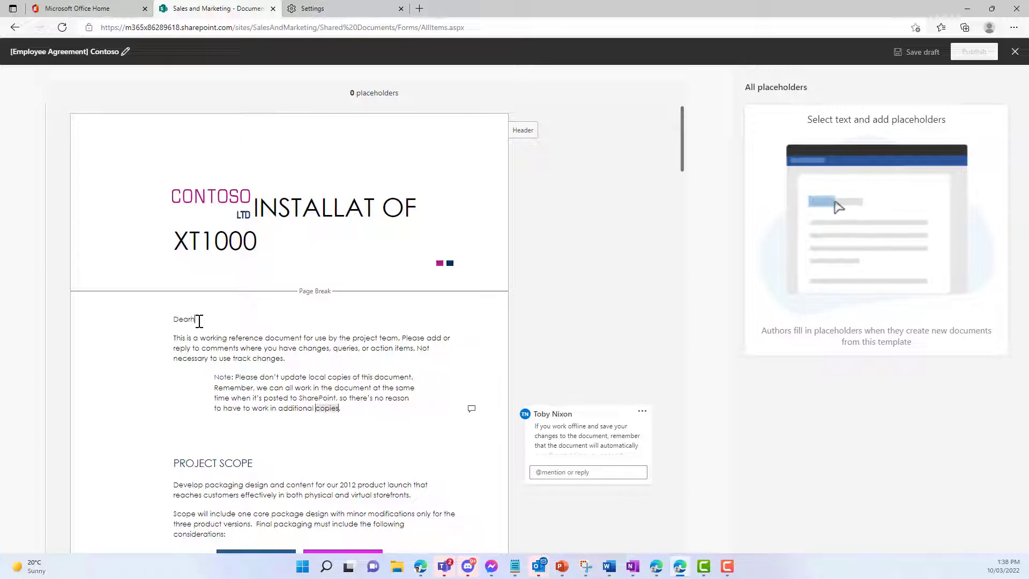
{"action": "key", "text": "BackSpace"}
{"action": "type", "text": "Danie"}
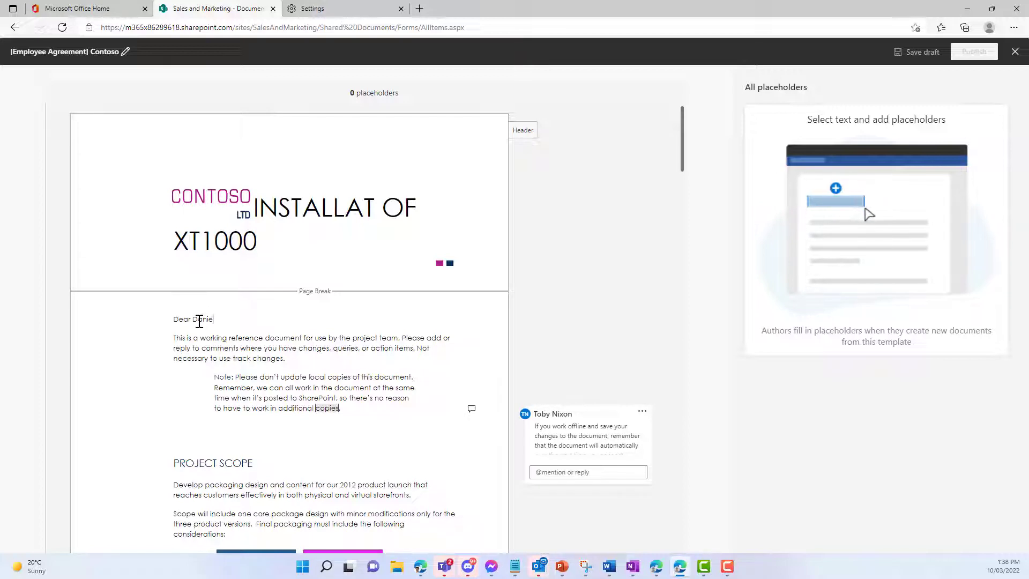
{"action": "type", "text": "l"}
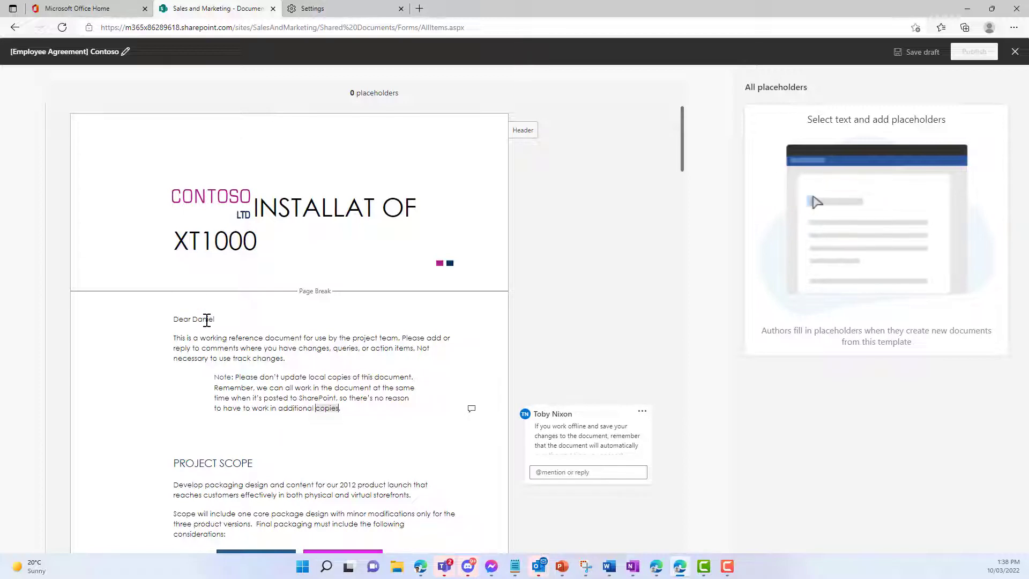
{"action": "double_click", "coordinate": [207, 320]}
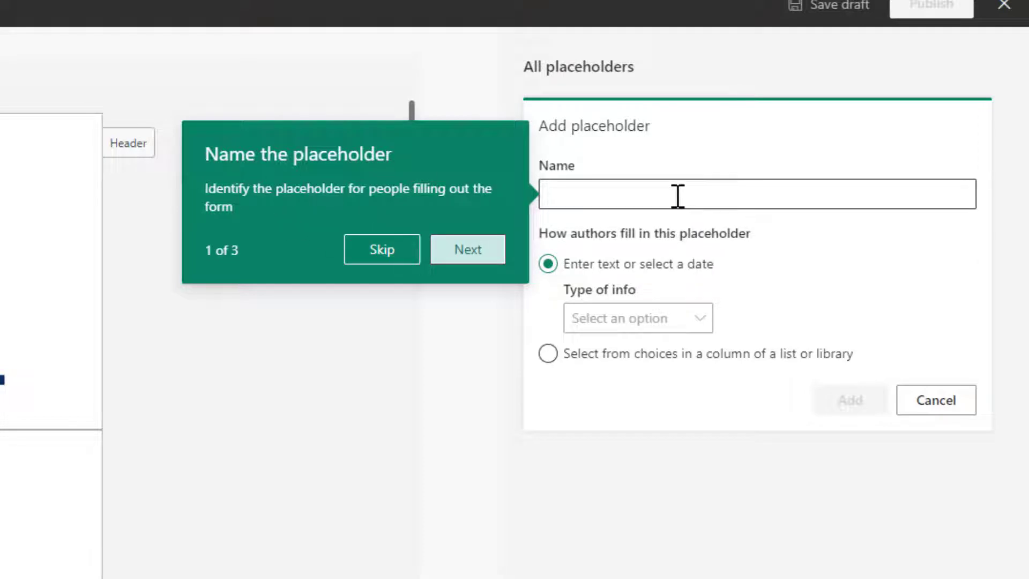
Step: Make the selected name an Employee placeholder with the Single line of text type
{"action": "left_click", "coordinate": [461, 249]}
{"action": "left_click", "coordinate": [620, 192]}
{"action": "type", "text": "Employee"}
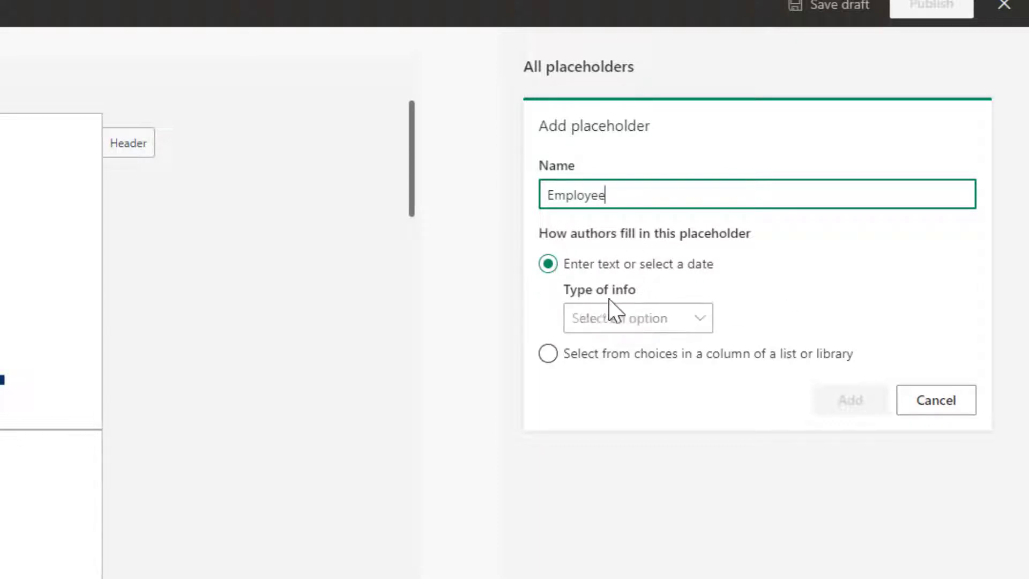
{"action": "left_click", "coordinate": [616, 316]}
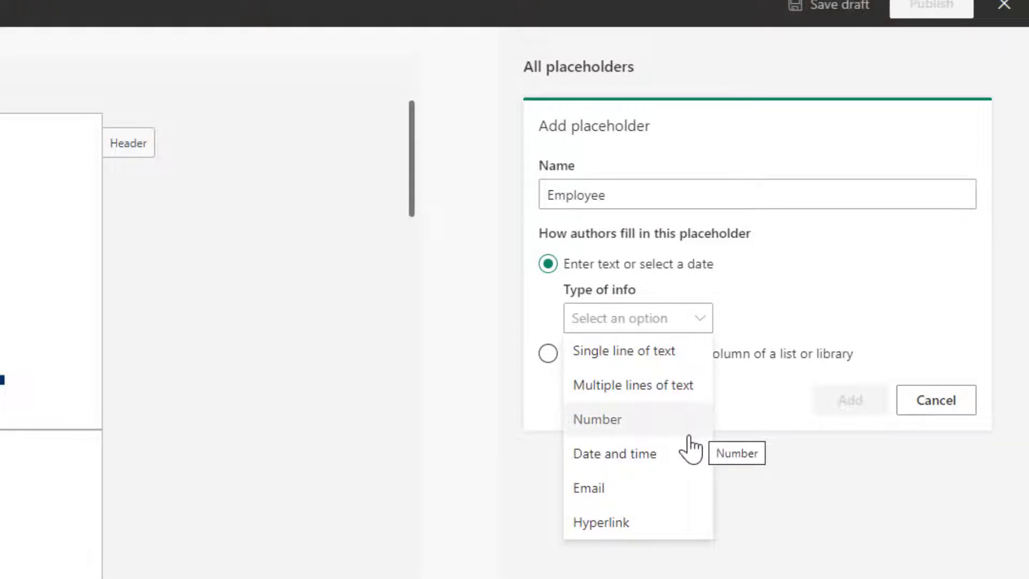
{"action": "left_click", "coordinate": [818, 293]}
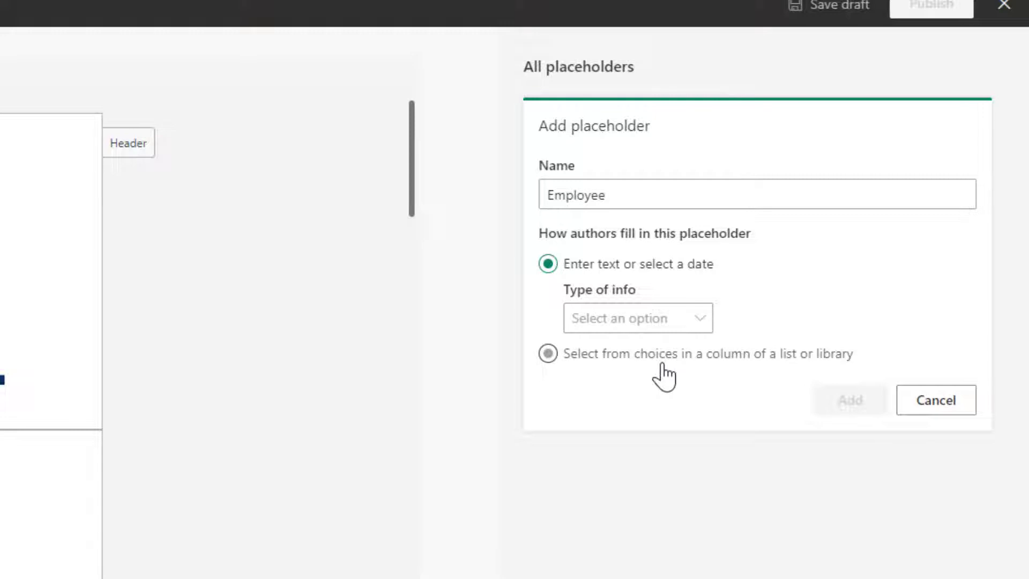
{"action": "left_click", "coordinate": [620, 327]}
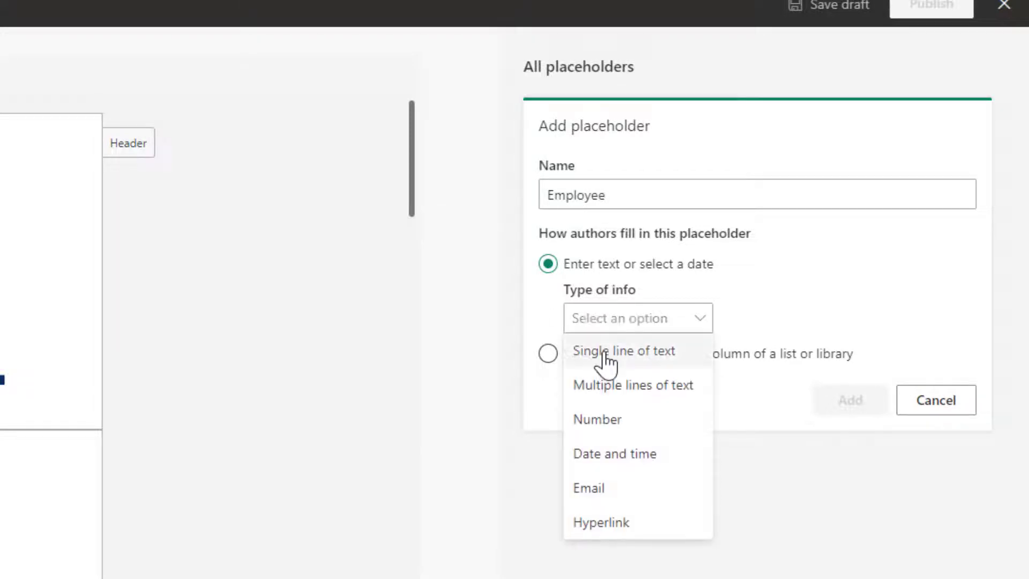
{"action": "left_click", "coordinate": [606, 357]}
{"action": "left_click", "coordinate": [845, 411]}
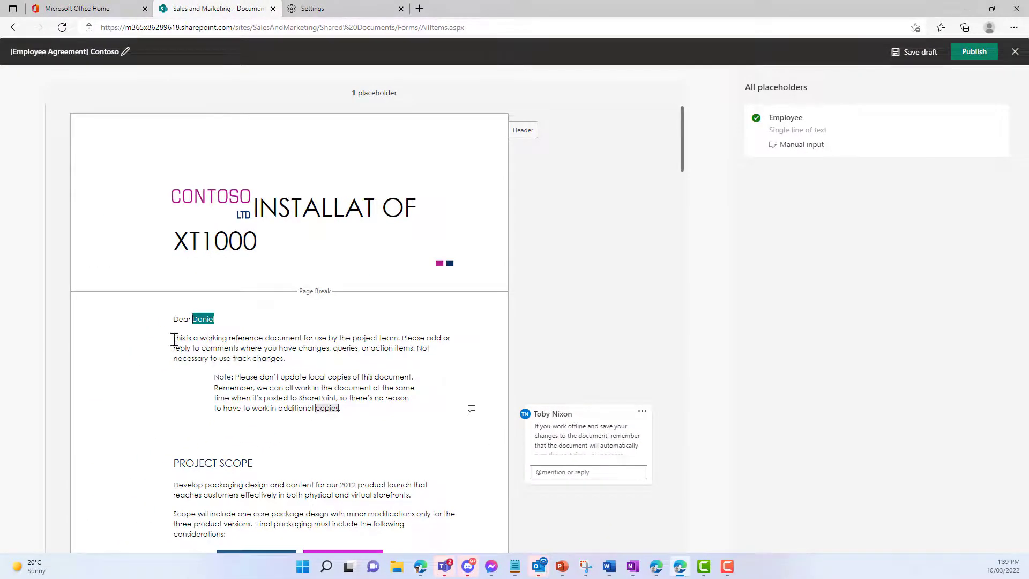
Step: Make the opening paragraph an Intro placeholder with the Multiple lines of text type
{"action": "left_click_drag", "start_coordinate": [213, 341], "coordinate": [174, 338]}
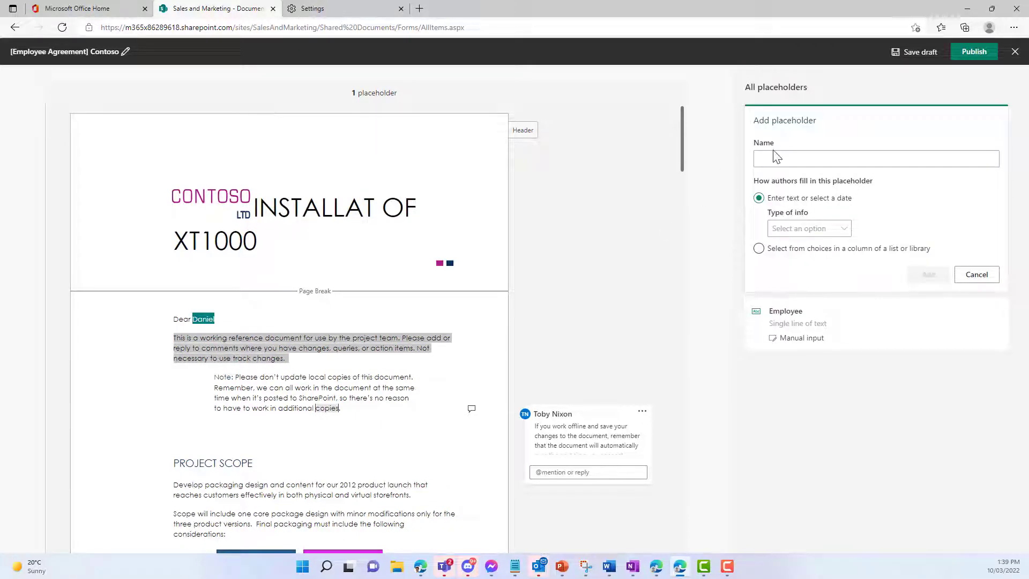
{"action": "left_click", "coordinate": [780, 163]}
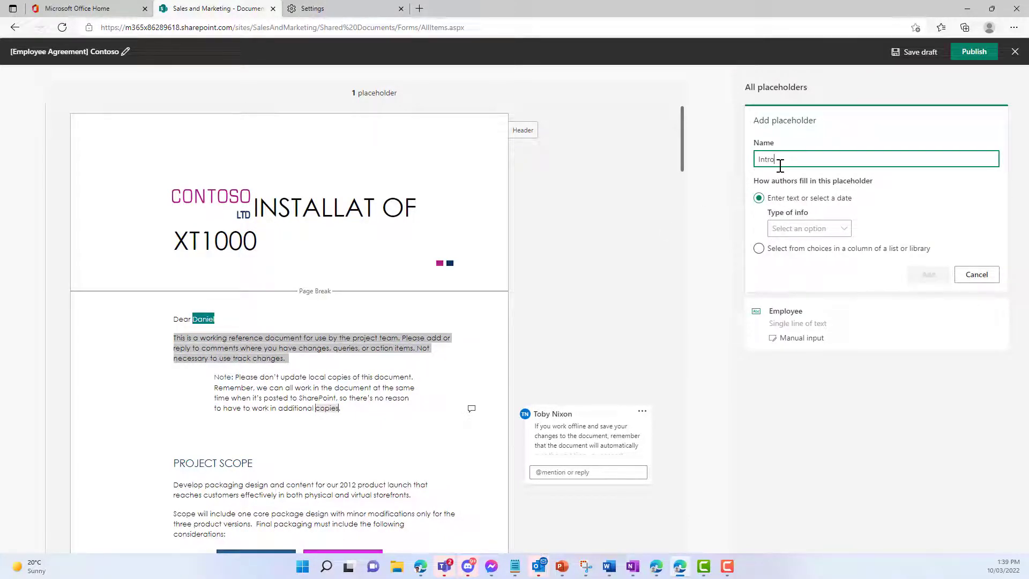
{"action": "left_click", "coordinate": [806, 228]}
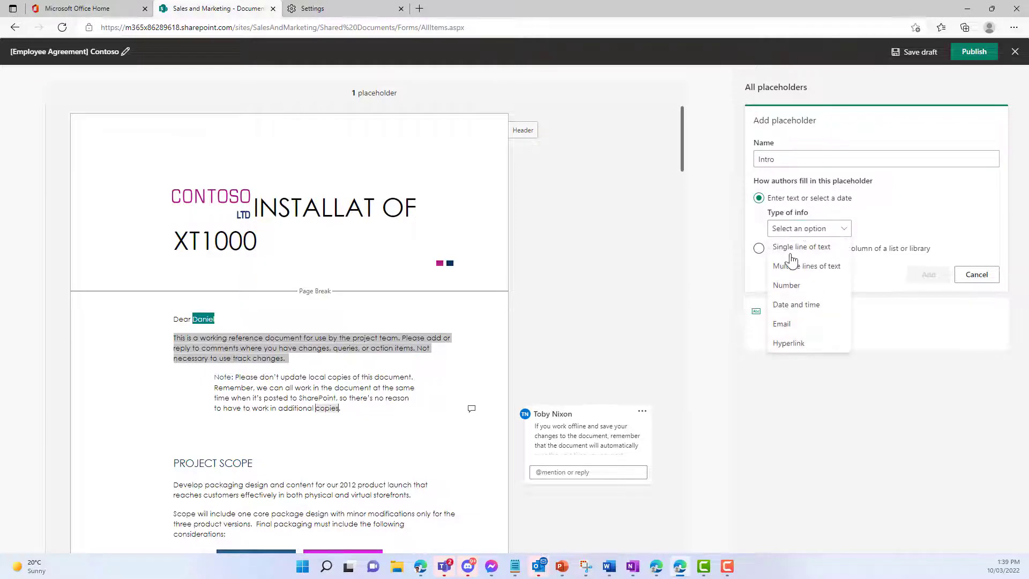
{"action": "left_click", "coordinate": [791, 268]}
{"action": "left_click", "coordinate": [928, 274]}
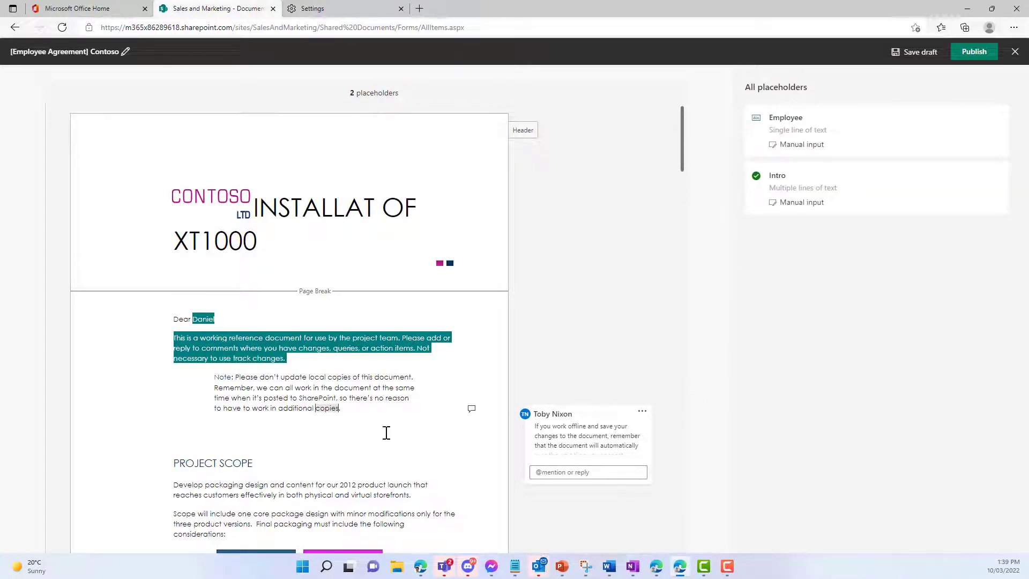
Step: Add an 'Item Name: Insert Name' line under PROJECT SCOPE and set Insert Name to take choices from a list column
{"action": "scroll", "coordinate": [334, 459], "scroll_direction": "down", "scroll_amount": 2}
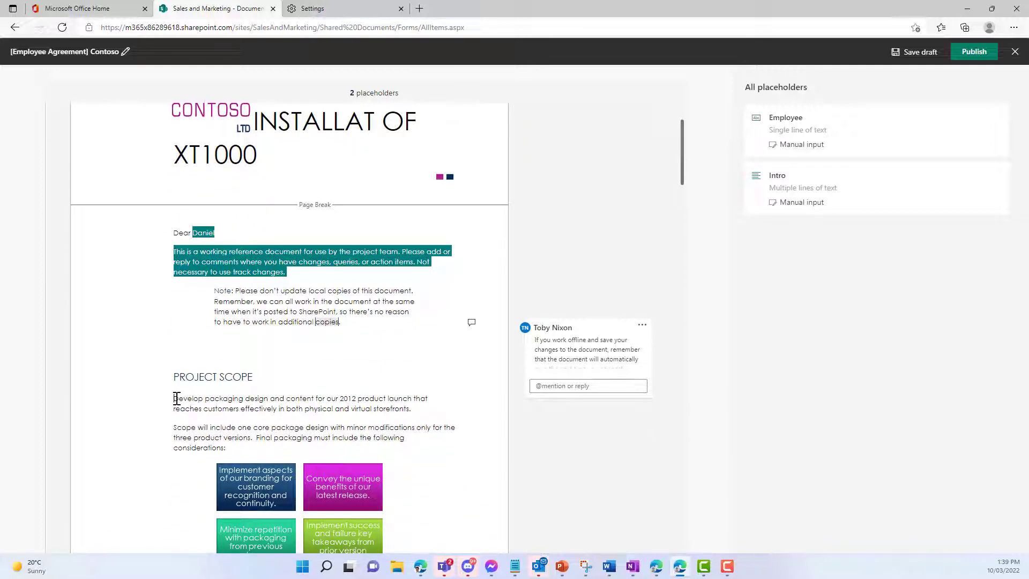
{"action": "left_click", "coordinate": [177, 399]}
{"action": "key", "text": "Return"}
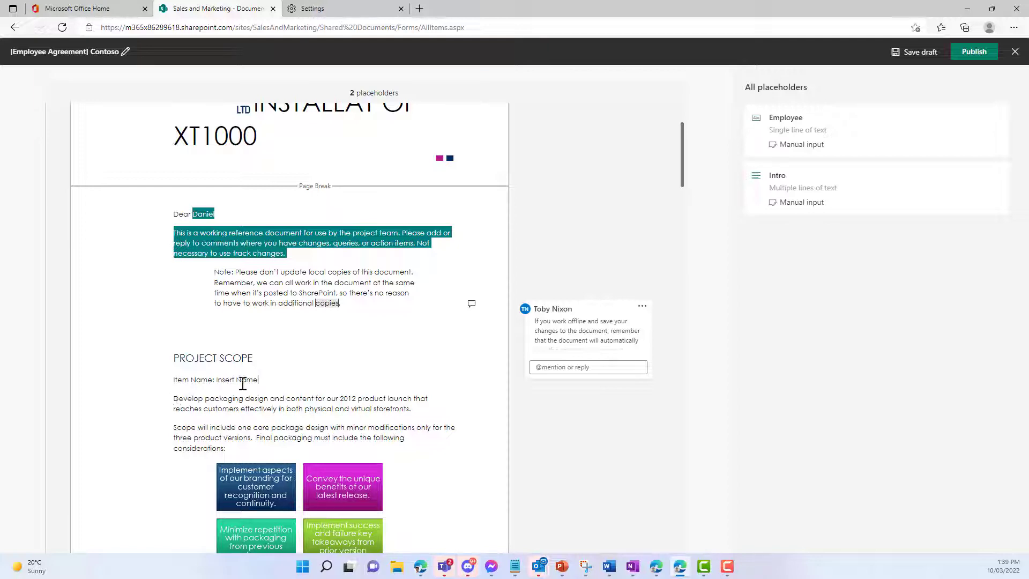
{"action": "left_click_drag", "start_coordinate": [260, 380], "coordinate": [217, 383]}
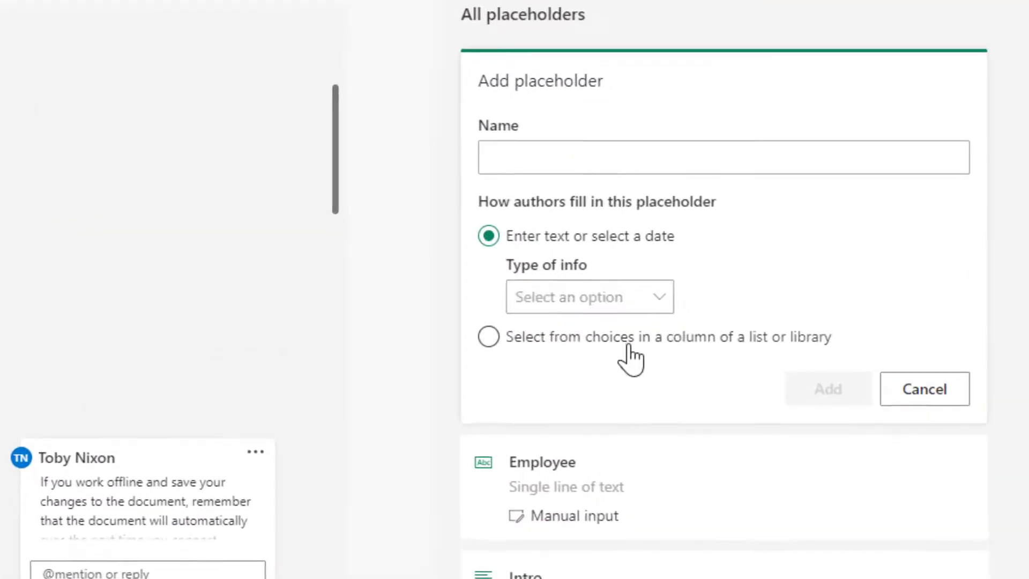
{"action": "left_click", "coordinate": [828, 248]}
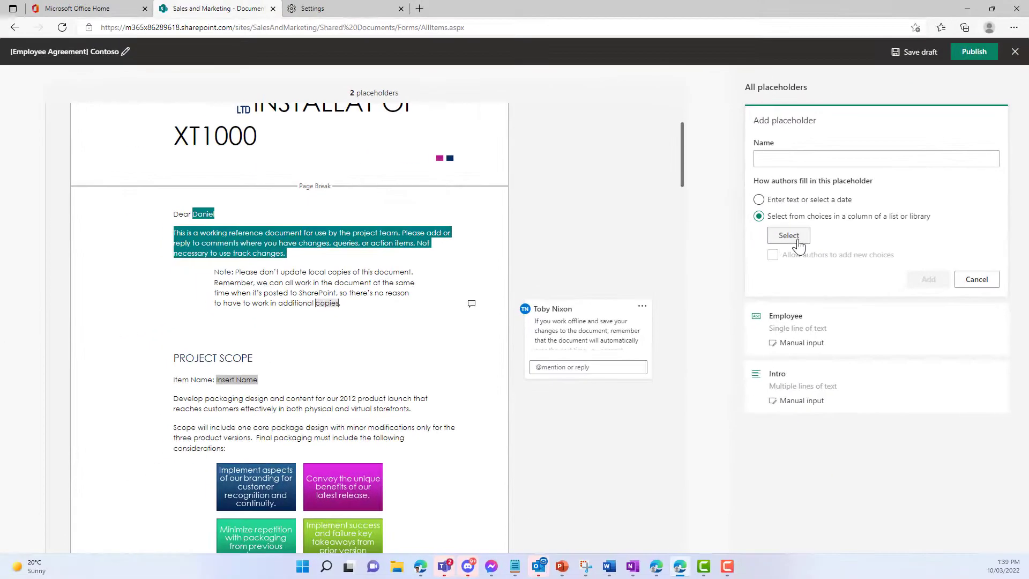
Step: Choose Product List as the source list and its Title column for the placeholder's choices
{"action": "left_click", "coordinate": [561, 316]}
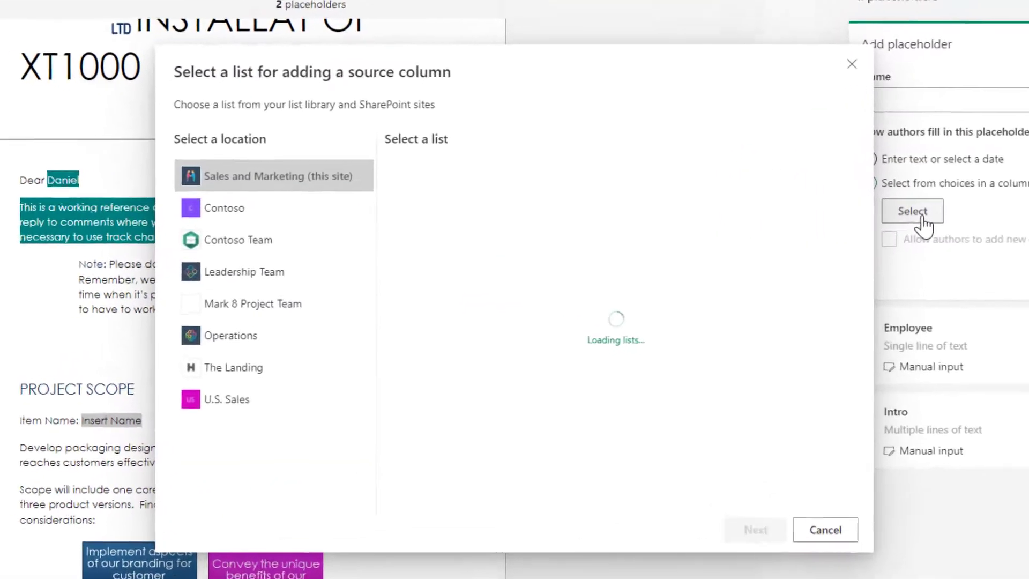
{"action": "left_click", "coordinate": [643, 227]}
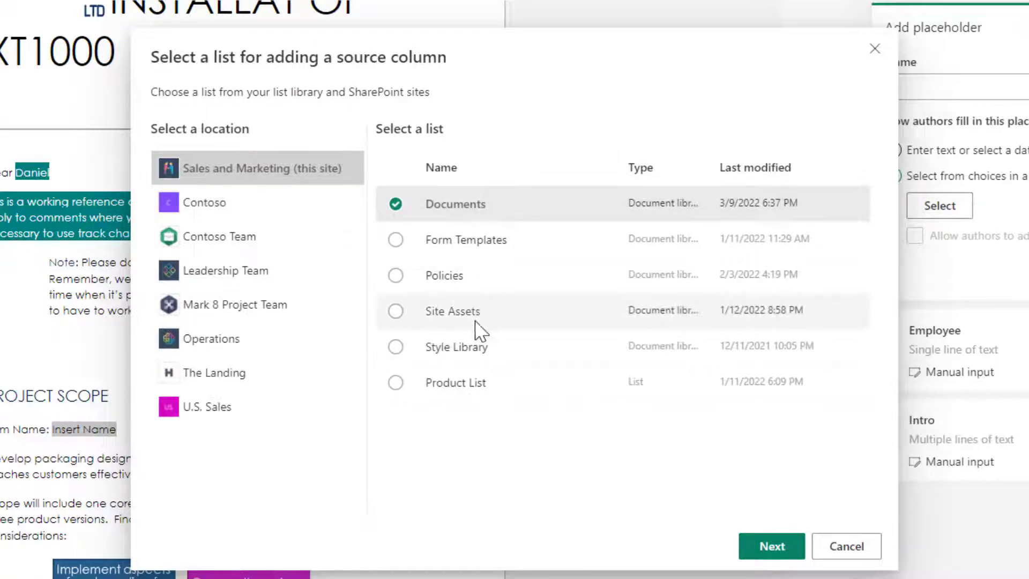
{"action": "left_click", "coordinate": [460, 395]}
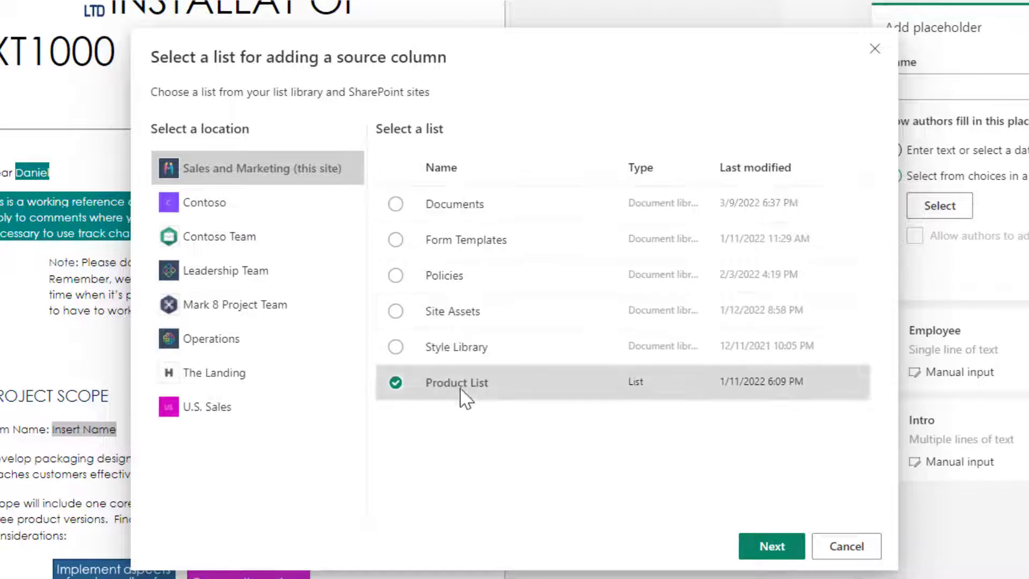
{"action": "left_click", "coordinate": [772, 547]}
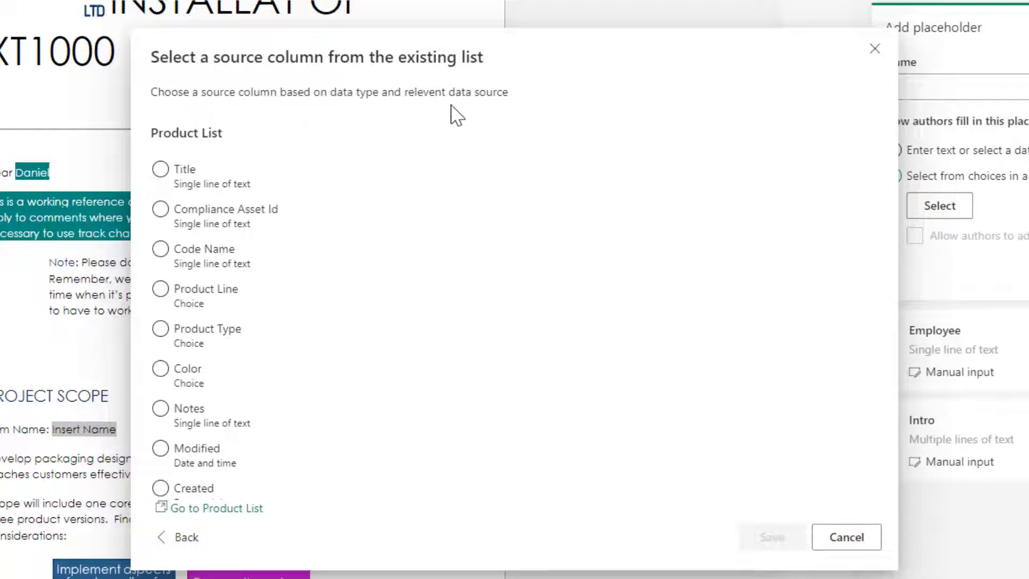
{"action": "left_click", "coordinate": [185, 174]}
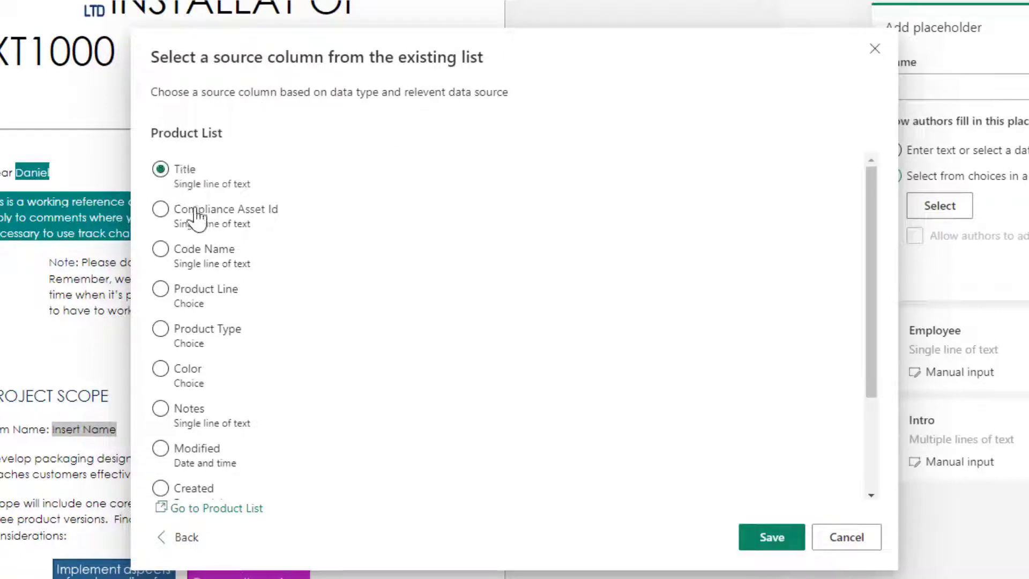
{"action": "left_click", "coordinate": [182, 170]}
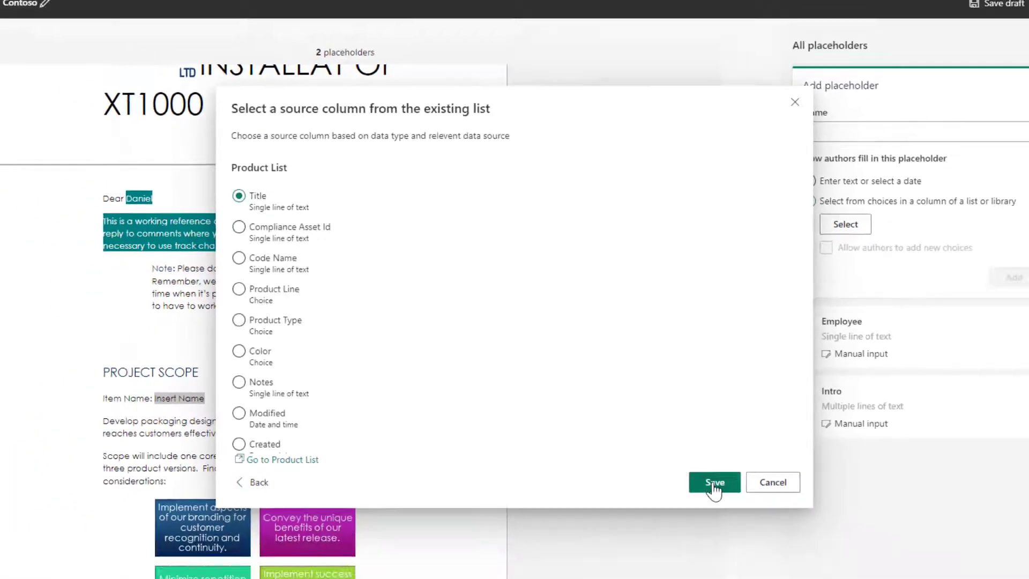
Step: Confirm the Title column and add the placeholder under the name Product Name
{"action": "left_click", "coordinate": [772, 537]}
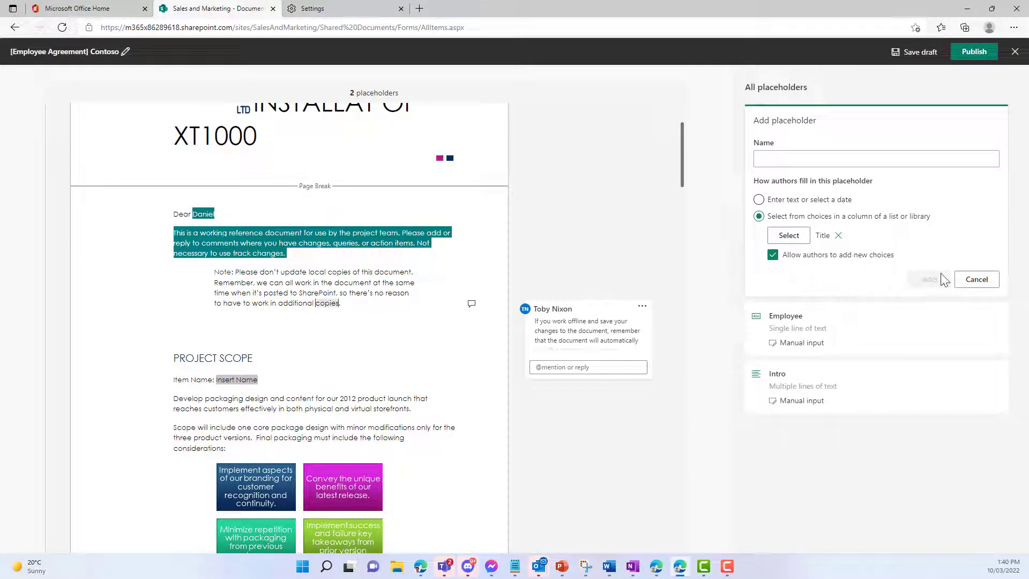
{"action": "left_click", "coordinate": [816, 158]}
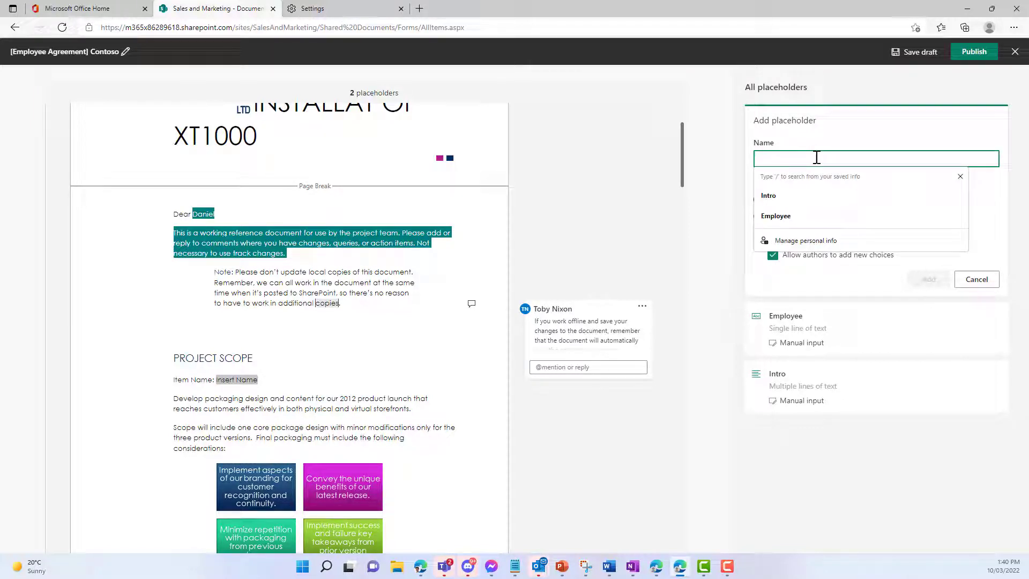
{"action": "type", "text": "Product Name"}
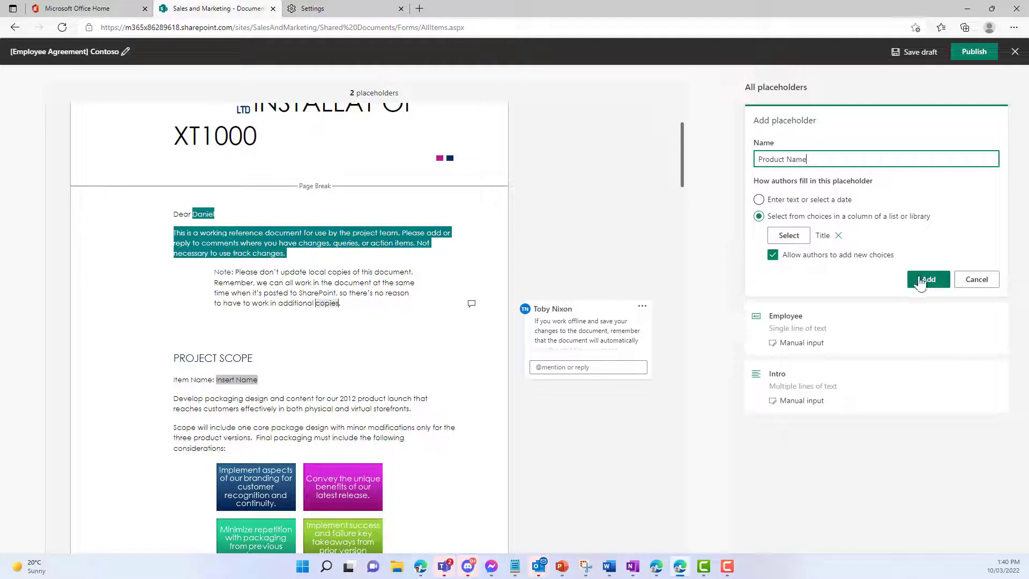
{"action": "left_click", "coordinate": [923, 279]}
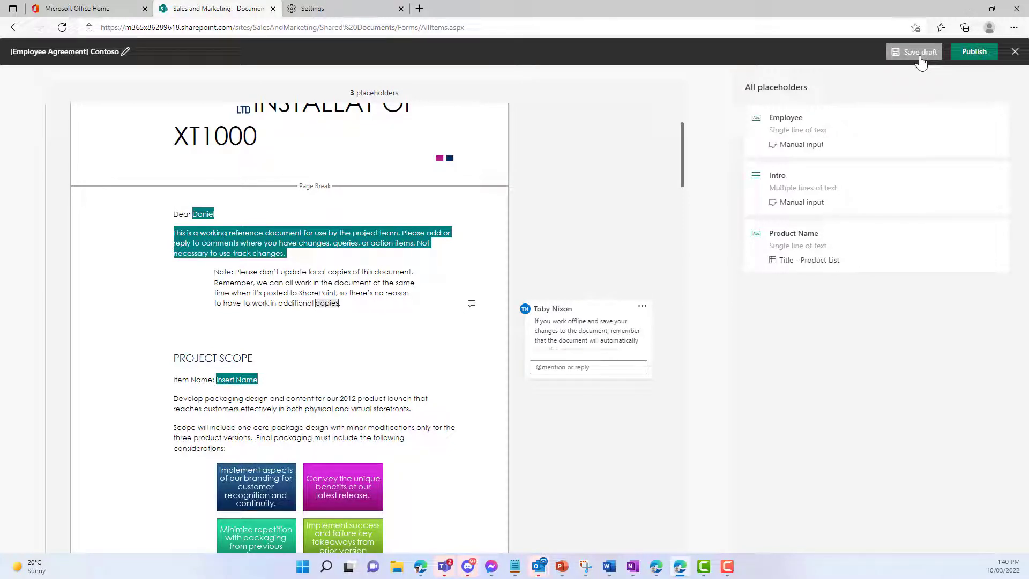
Step: Publish the template, reload the documents library, and open the New menu
{"action": "left_click", "coordinate": [972, 55]}
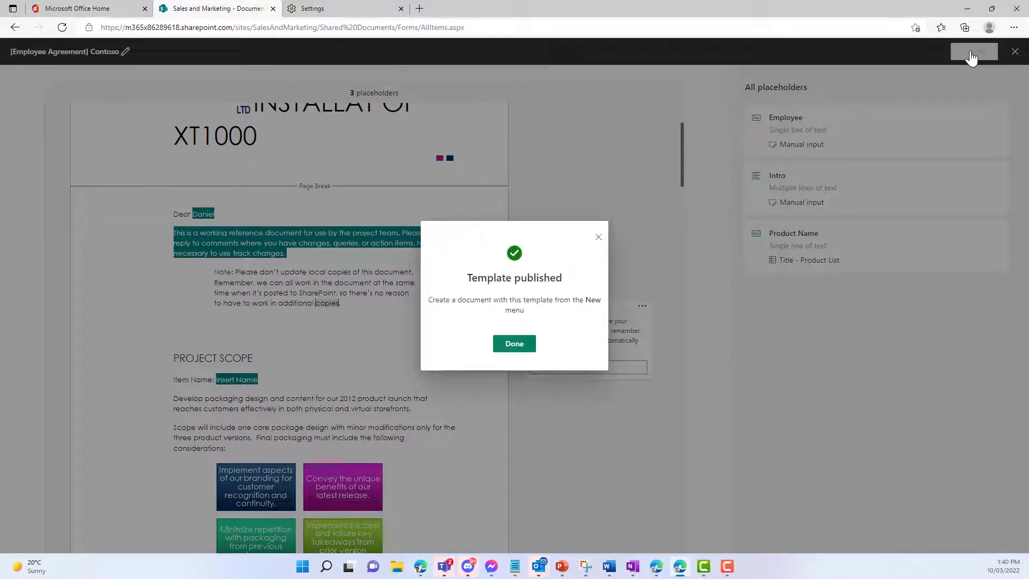
{"action": "left_click", "coordinate": [523, 348]}
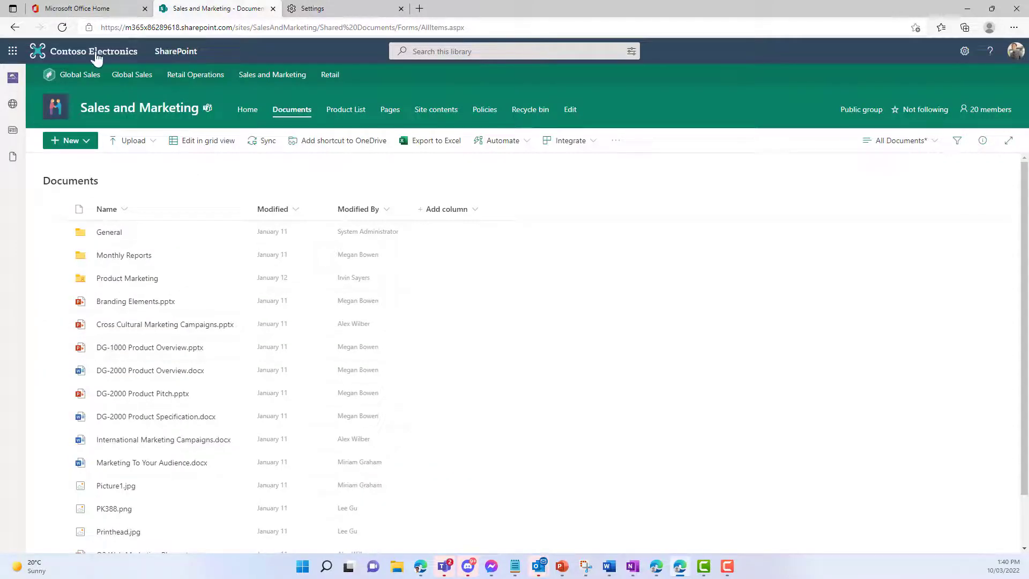
{"action": "left_click", "coordinate": [62, 28]}
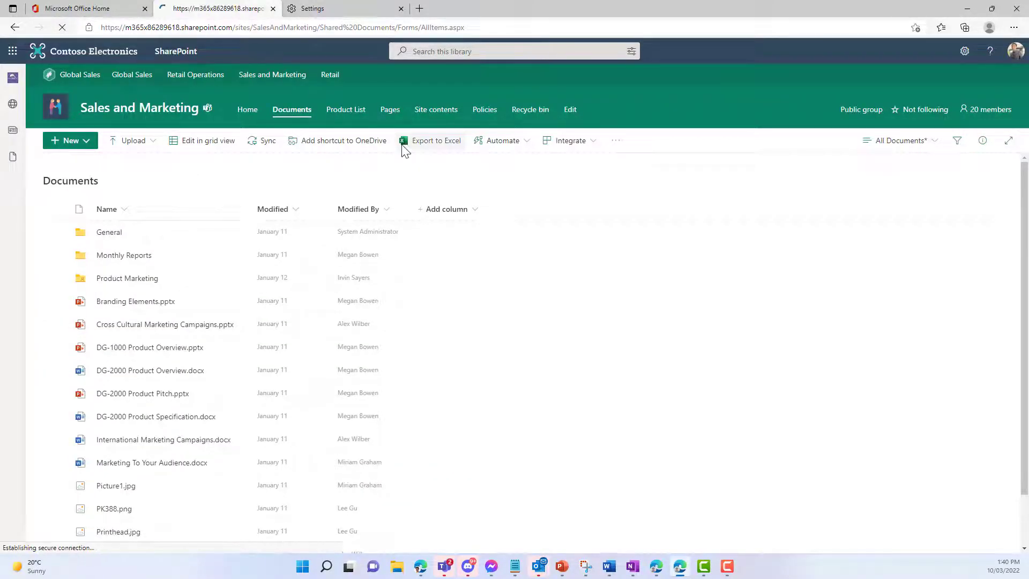
{"action": "left_click", "coordinate": [401, 9]}
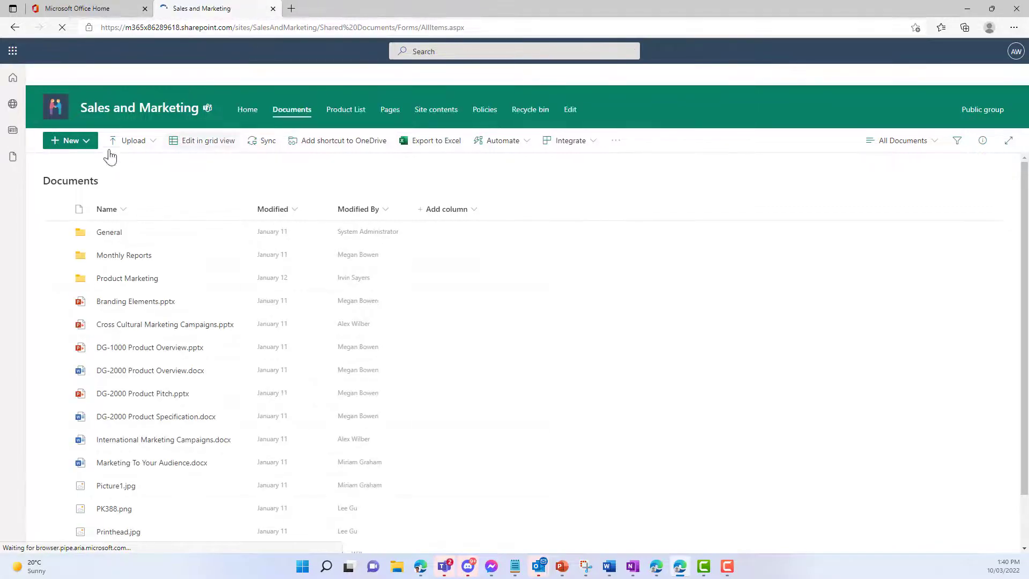
{"action": "left_click", "coordinate": [87, 142]}
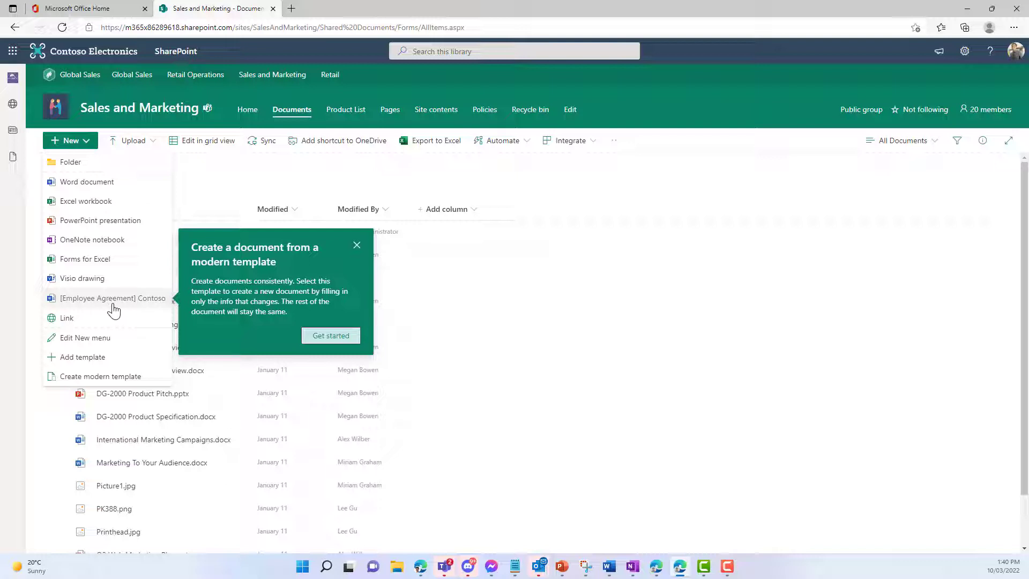
Step: Start a document from [Employee Agreement] Contoso and replace Contoso in its name with the employee's full name
{"action": "left_click", "coordinate": [110, 303]}
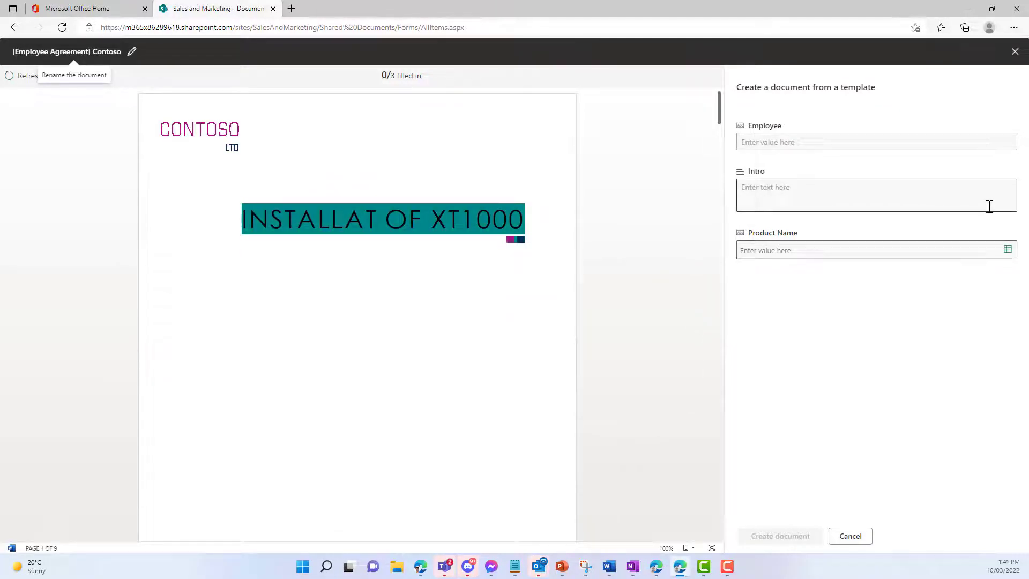
{"action": "scroll", "coordinate": [514, 321], "scroll_direction": "down", "scroll_amount": 8}
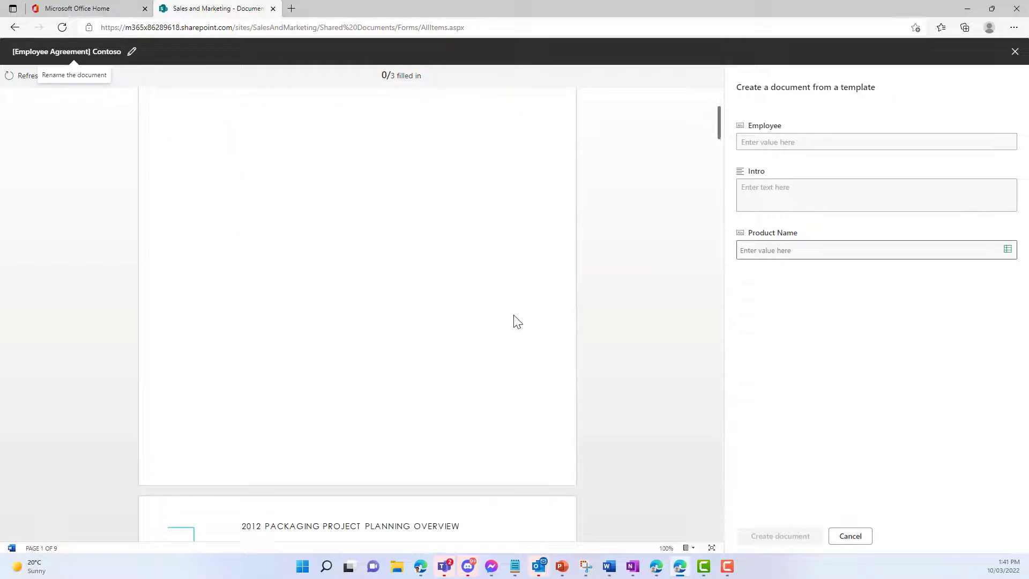
{"action": "scroll", "coordinate": [529, 323], "scroll_direction": "down", "scroll_amount": 2}
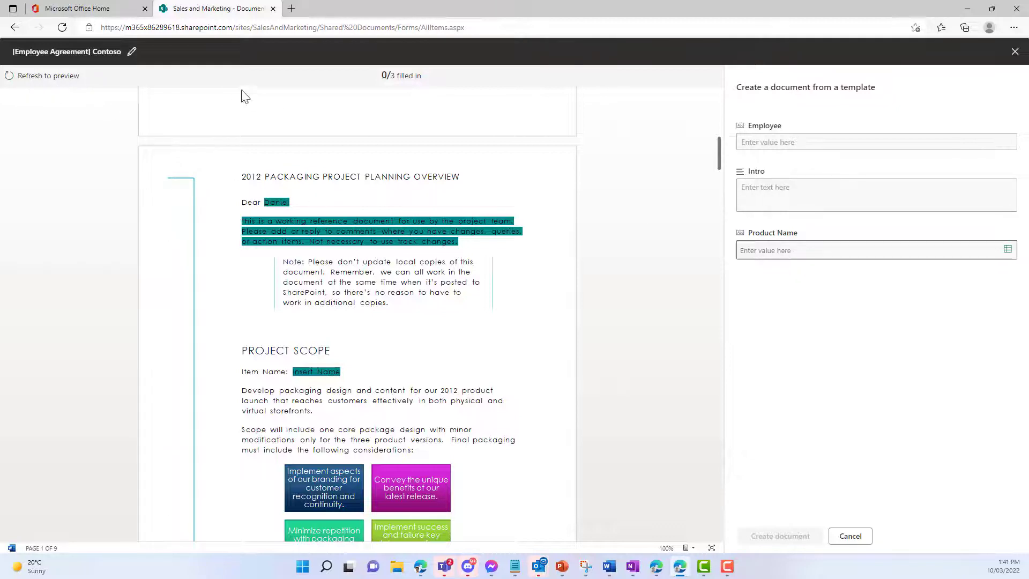
{"action": "left_click", "coordinate": [134, 53]}
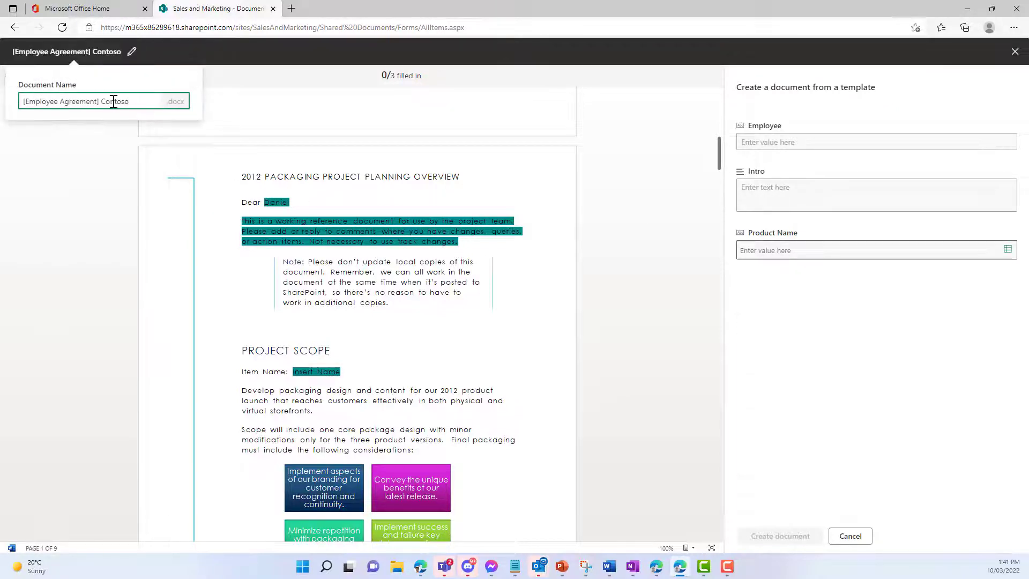
{"action": "double_click", "coordinate": [113, 101]}
{"action": "key", "text": "Return"}
Step: Fill in Employee with the employee's name, Intro with 'This is the intro and bio', and Product Name with Game Controller 3300w
{"action": "left_click", "coordinate": [781, 142]}
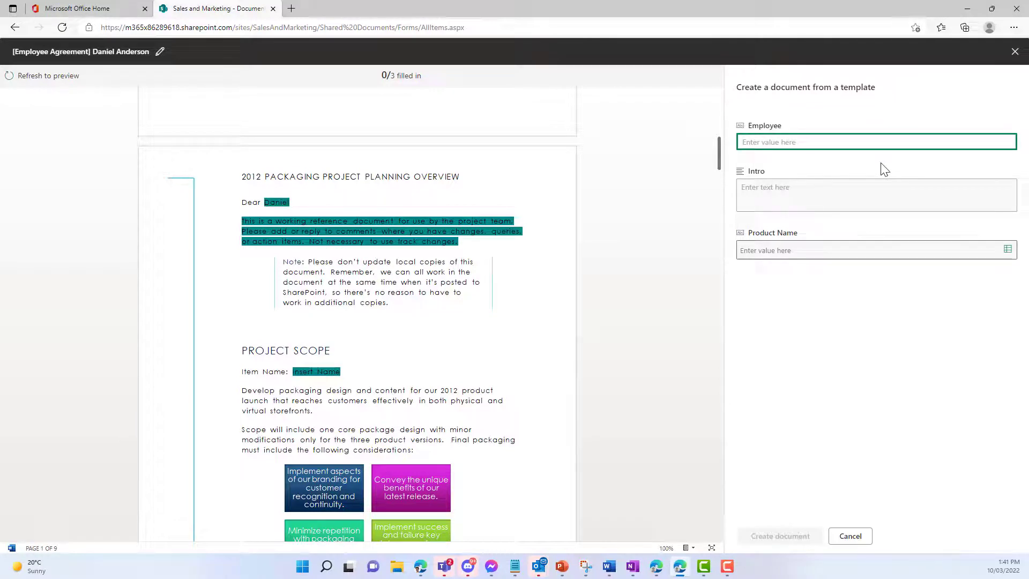
{"action": "key", "text": "Tab"}
{"action": "type", "text": "Th"}
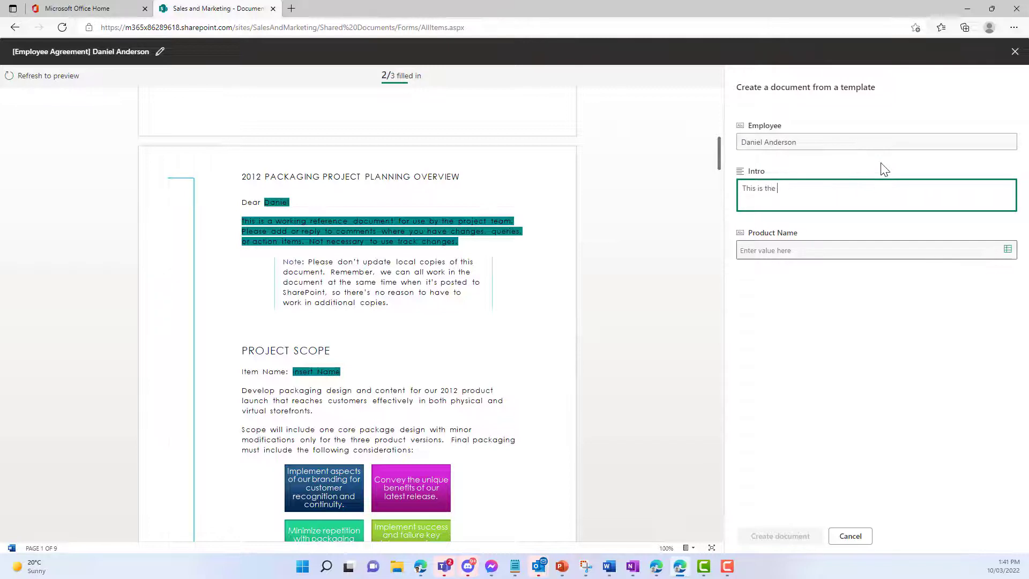
{"action": "type", "text": "is is the intor and bio"}
{"action": "left_click", "coordinate": [1007, 249]}
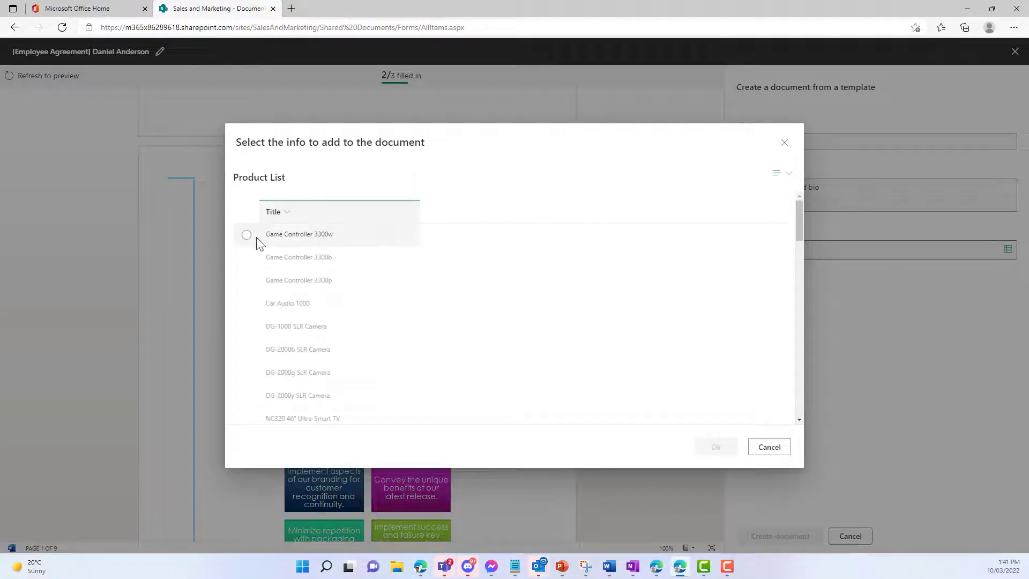
{"action": "left_click", "coordinate": [249, 236]}
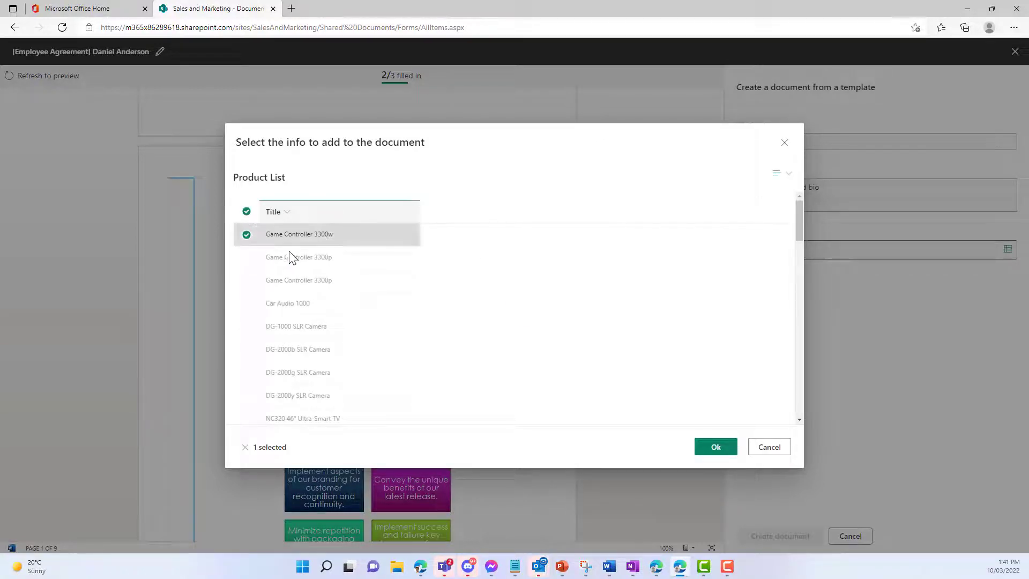
{"action": "left_click", "coordinate": [716, 446]}
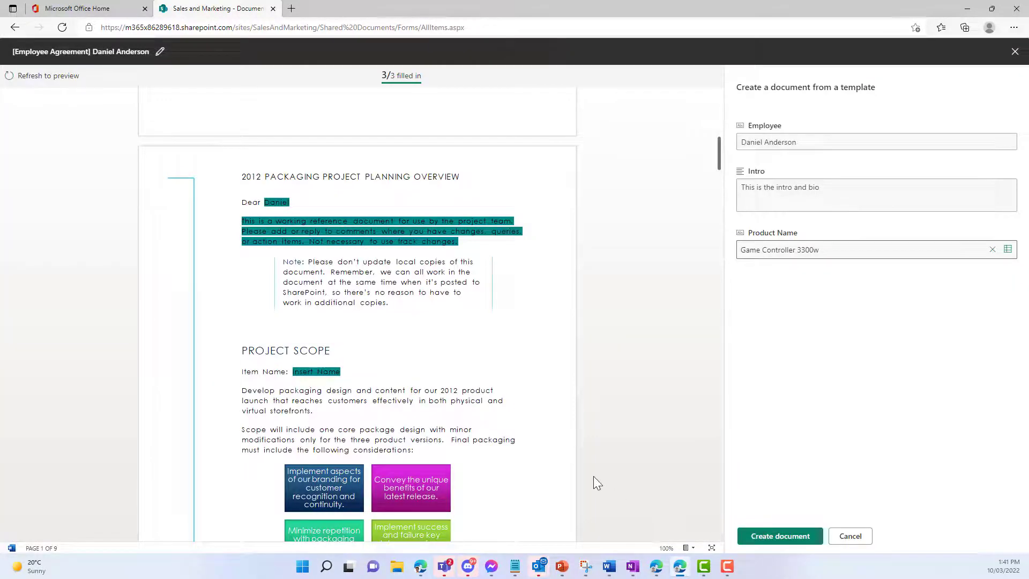
Step: Create the filled-in employee agreement and open it in Word for the web
{"action": "left_click", "coordinate": [781, 538]}
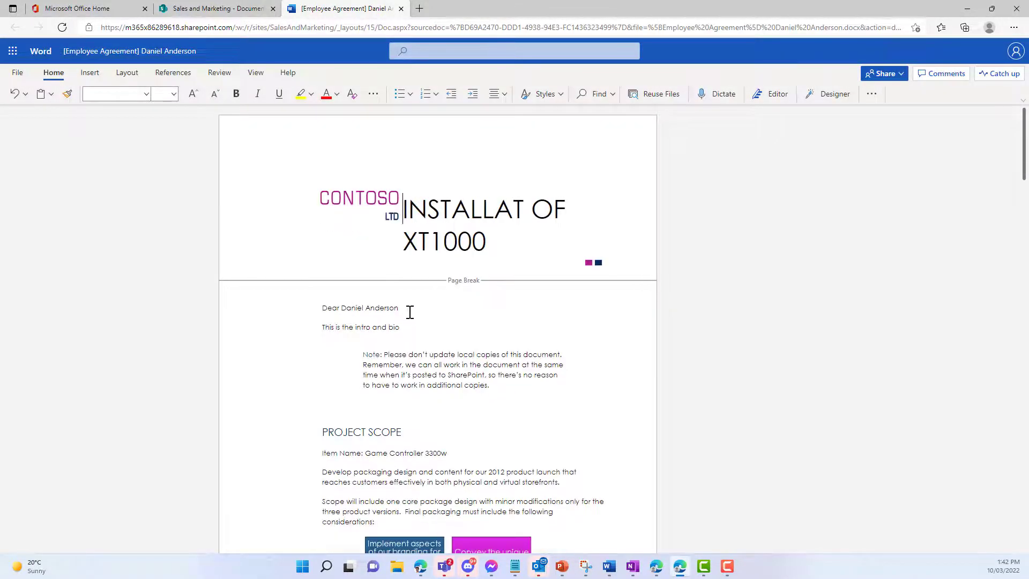
{"action": "left_click_drag", "start_coordinate": [402, 328], "coordinate": [322, 328]}
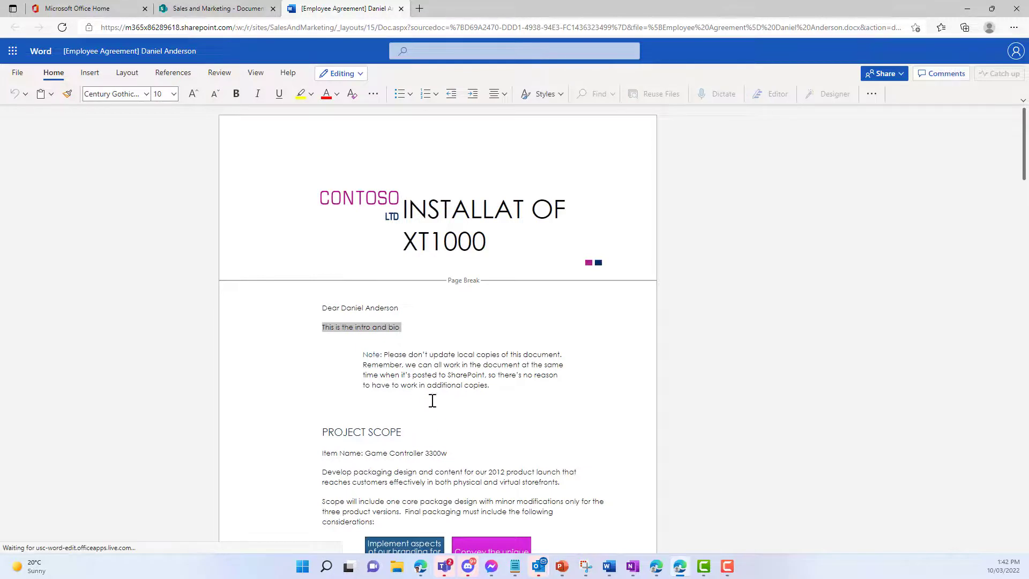
{"action": "left_click_drag", "start_coordinate": [450, 437], "coordinate": [365, 437]}
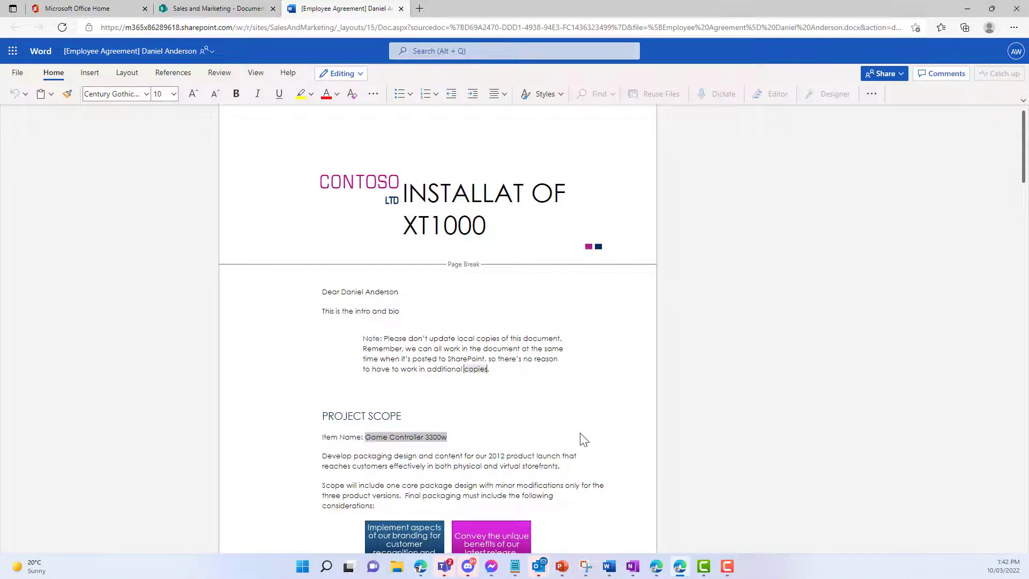